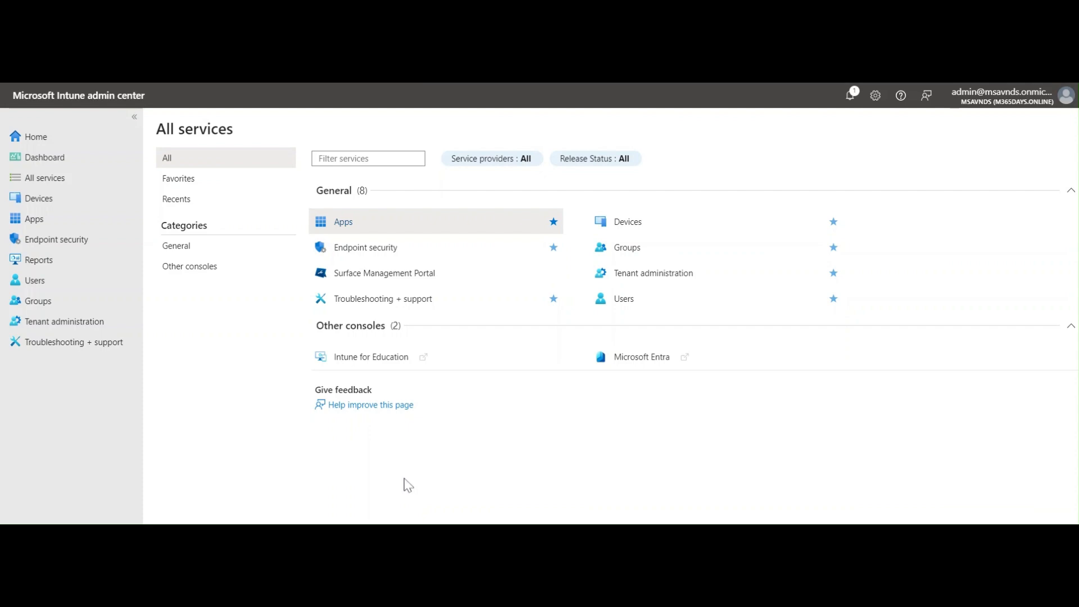
Start a new device configuration policy from the Devices configuration policies list
left_click(56, 200)
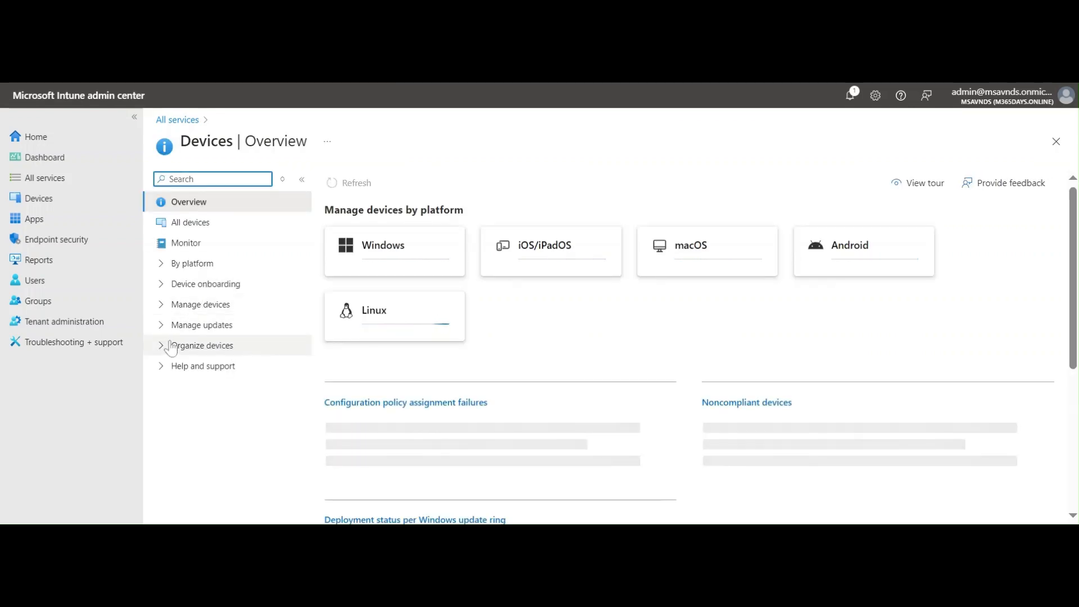
left_click(162, 305)
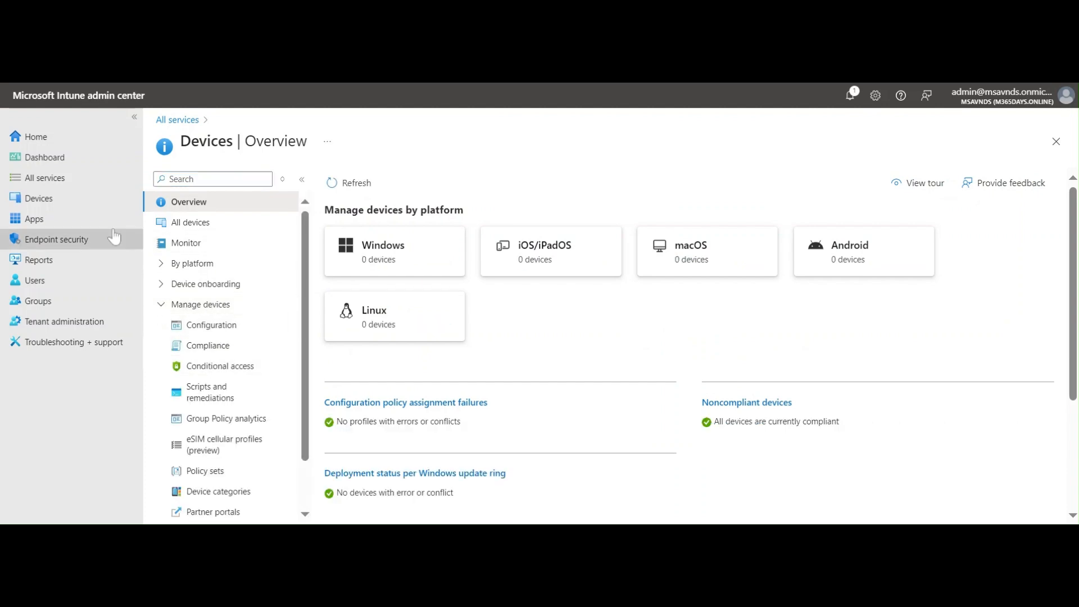
left_click(209, 329)
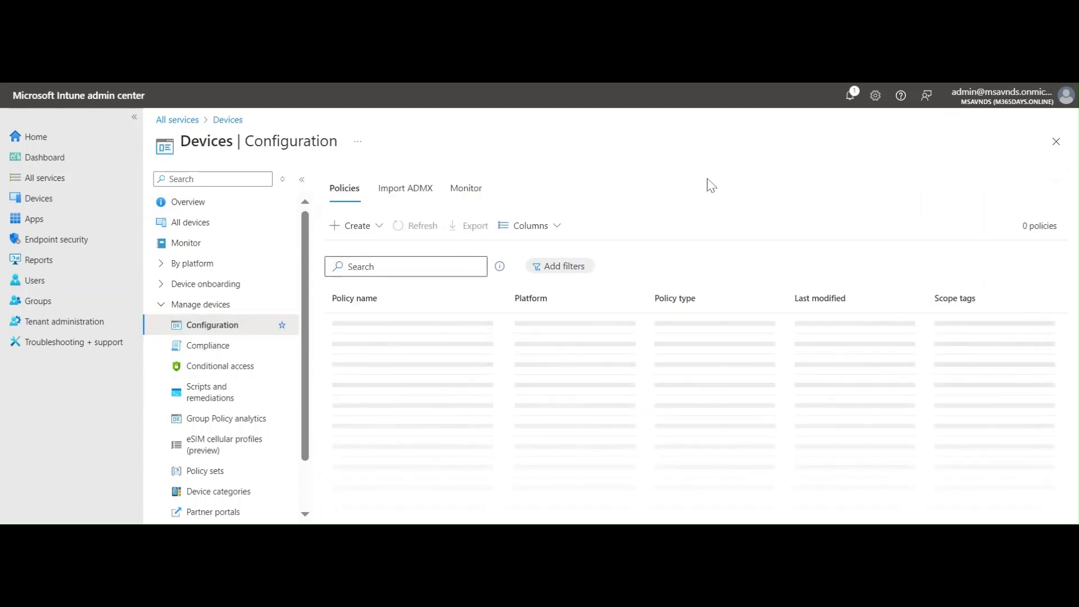
left_click(372, 226)
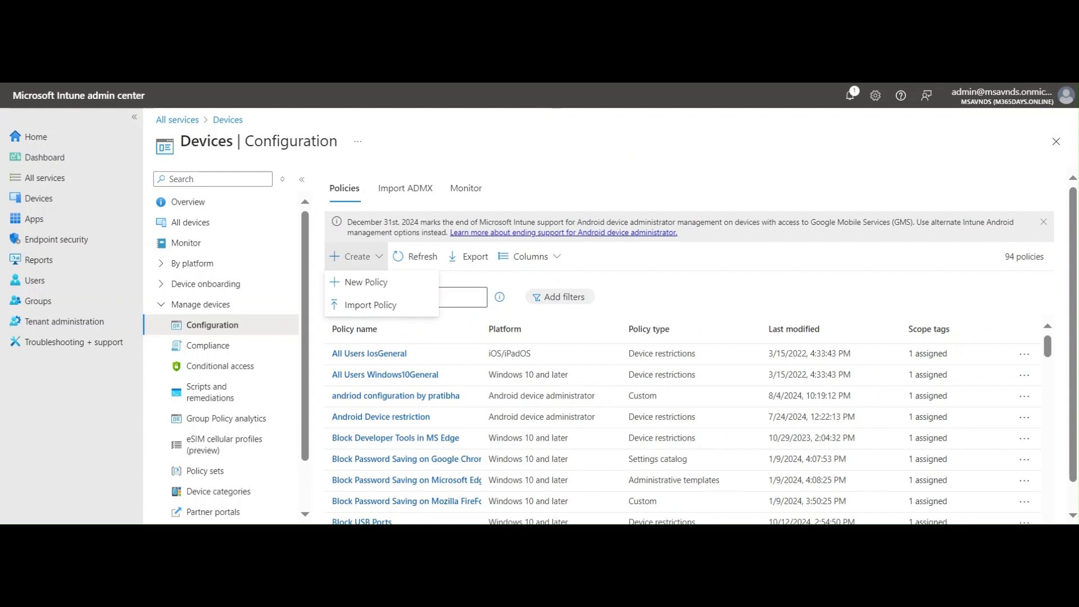
left_click(366, 282)
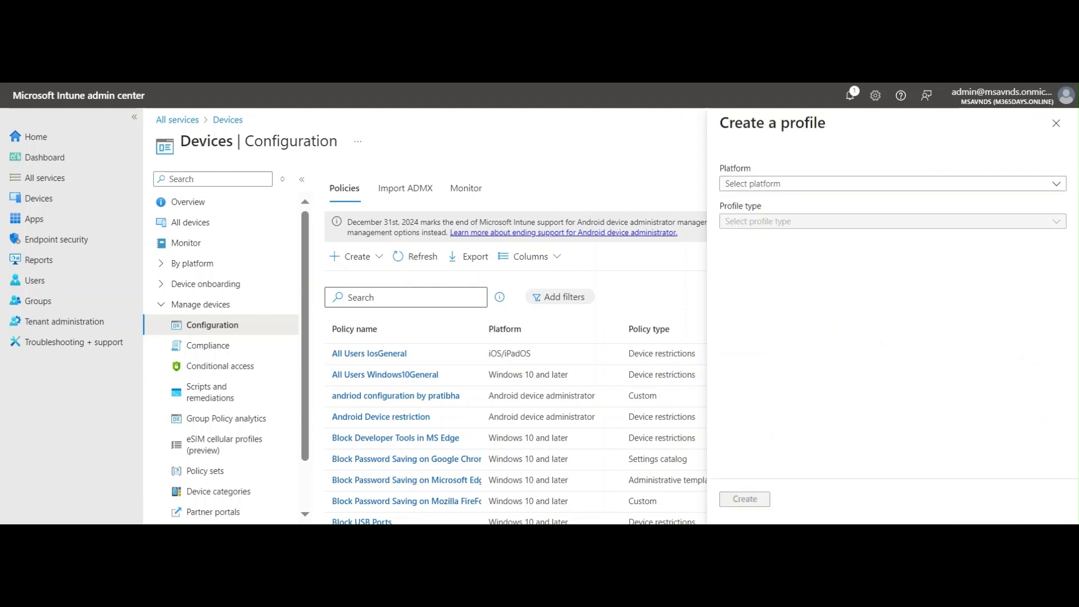
Create a profile for Windows 10 and later using the Settings catalog profile type
left_click(804, 187)
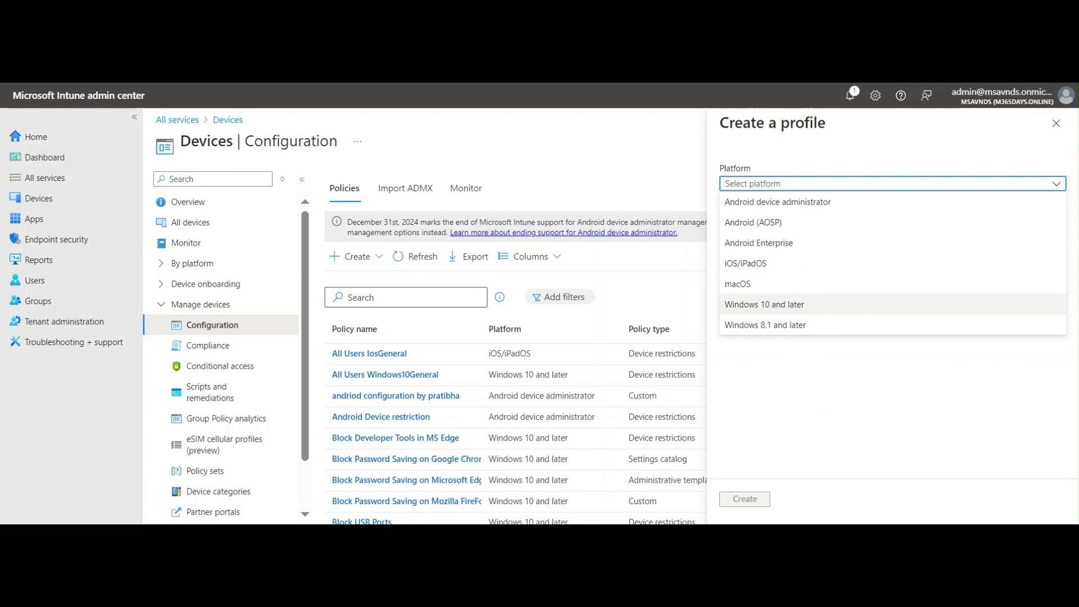
left_click(788, 307)
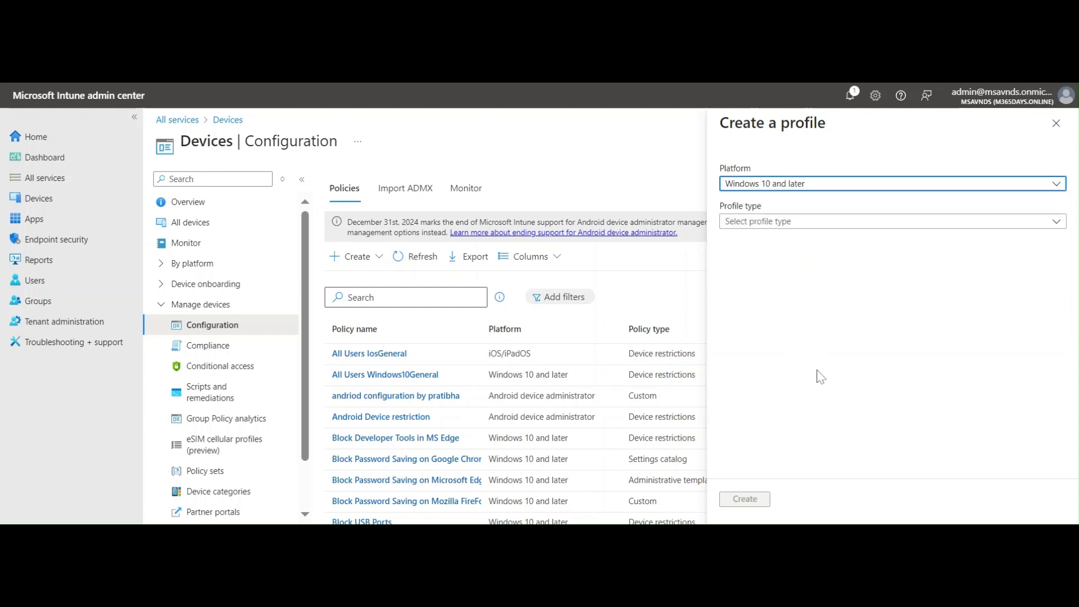
left_click(796, 222)
left_click(801, 240)
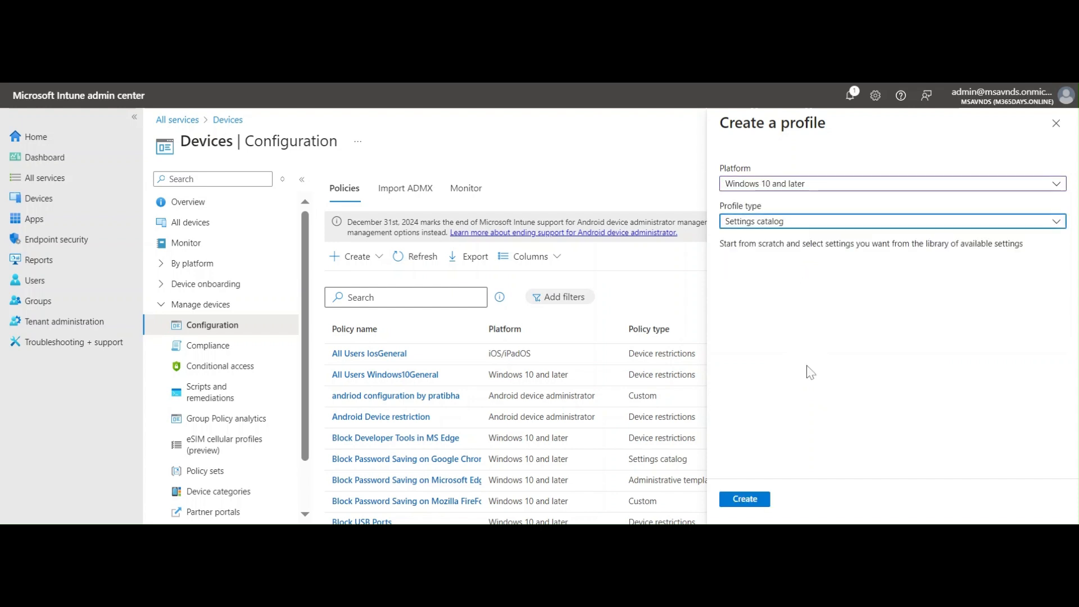
left_click(754, 502)
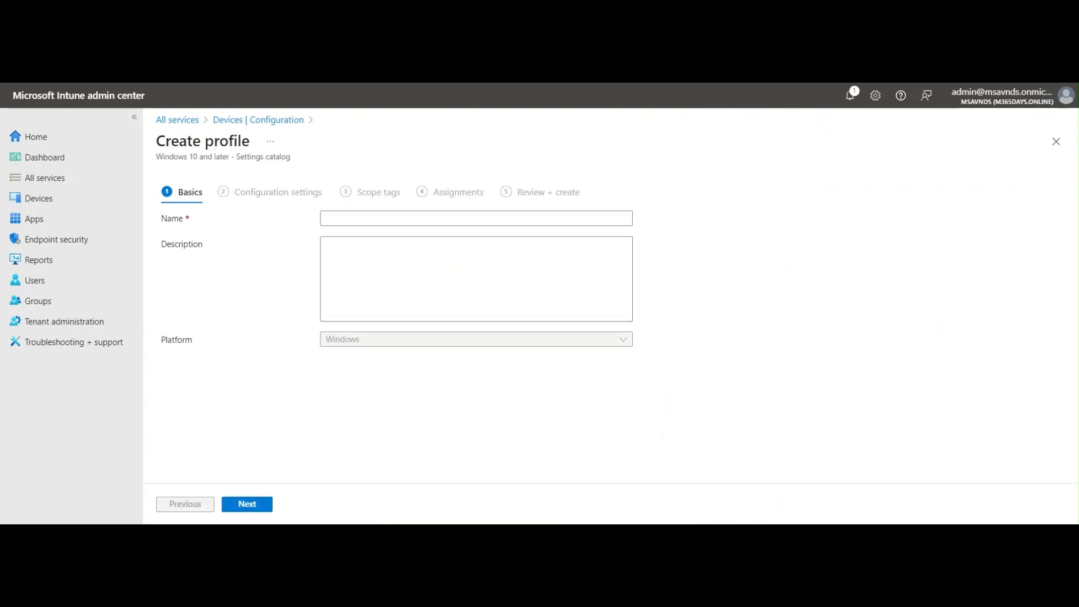
Name the profile Block Password manager on Google Chrome
left_click(459, 218)
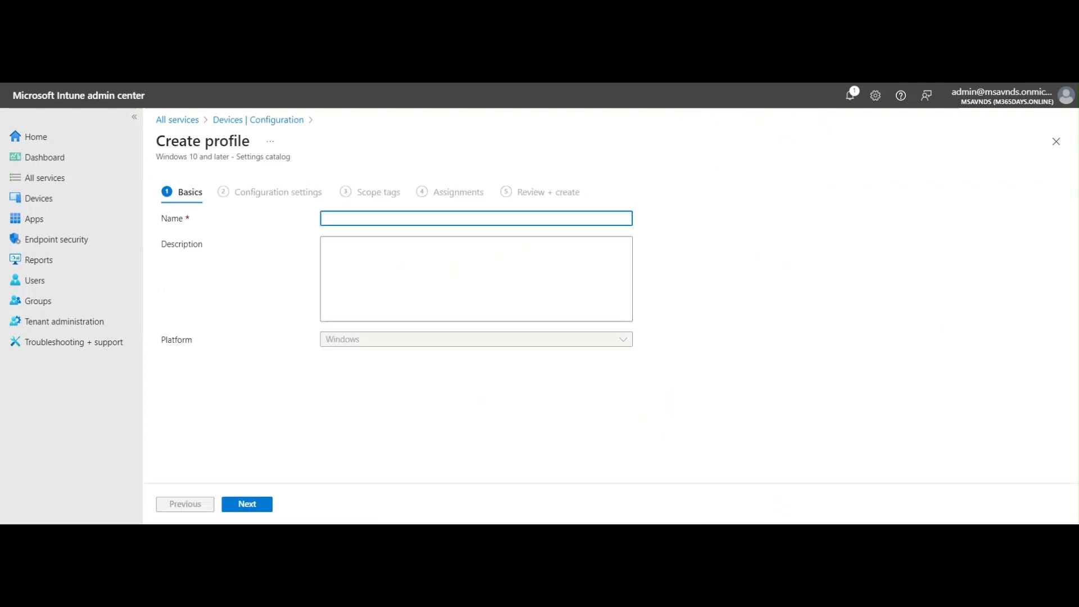
type("Block Password manager on Google Chrome")
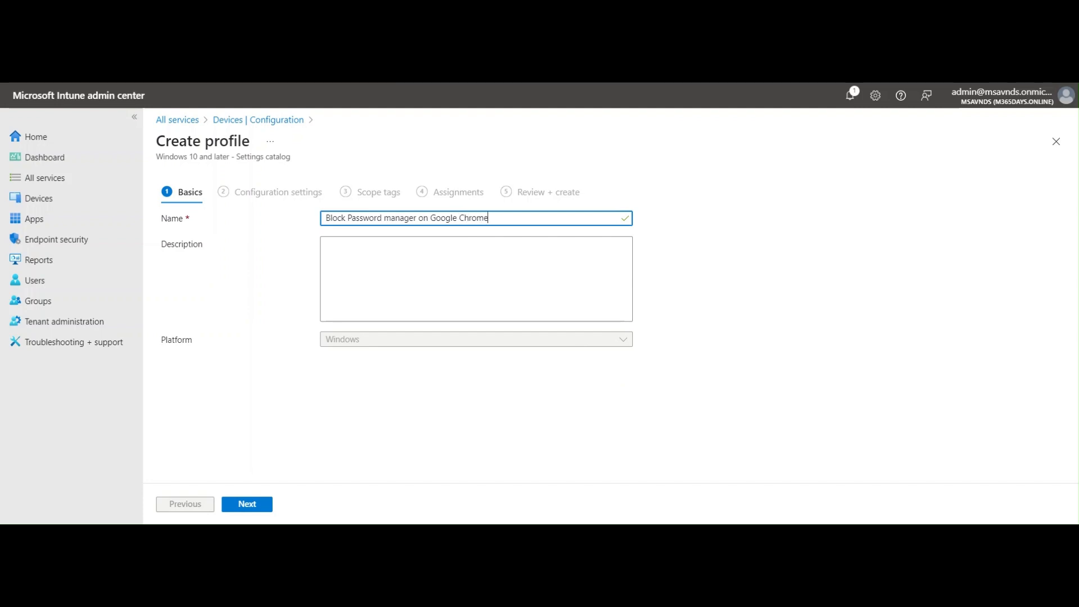
type("a")
key("BackSpace")
Copy the profile name into the Description field
key("ctrl+a")
key("ctrl+c")
key("Tab")
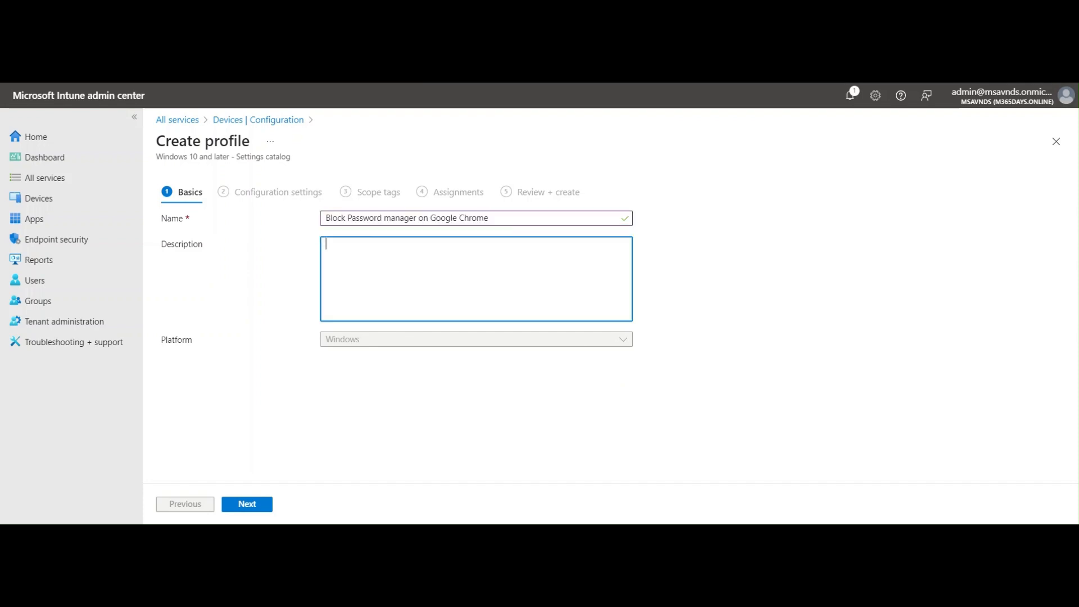
key("ctrl+v")
left_click(446, 404)
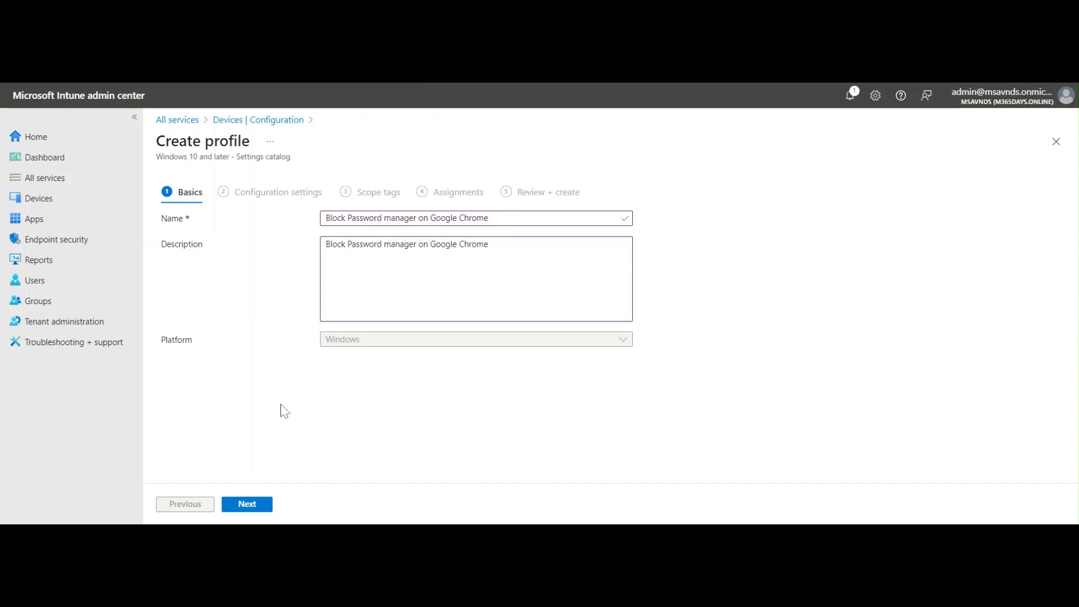
Open the settings picker and search for Enable saving passwords to the password
left_click(260, 505)
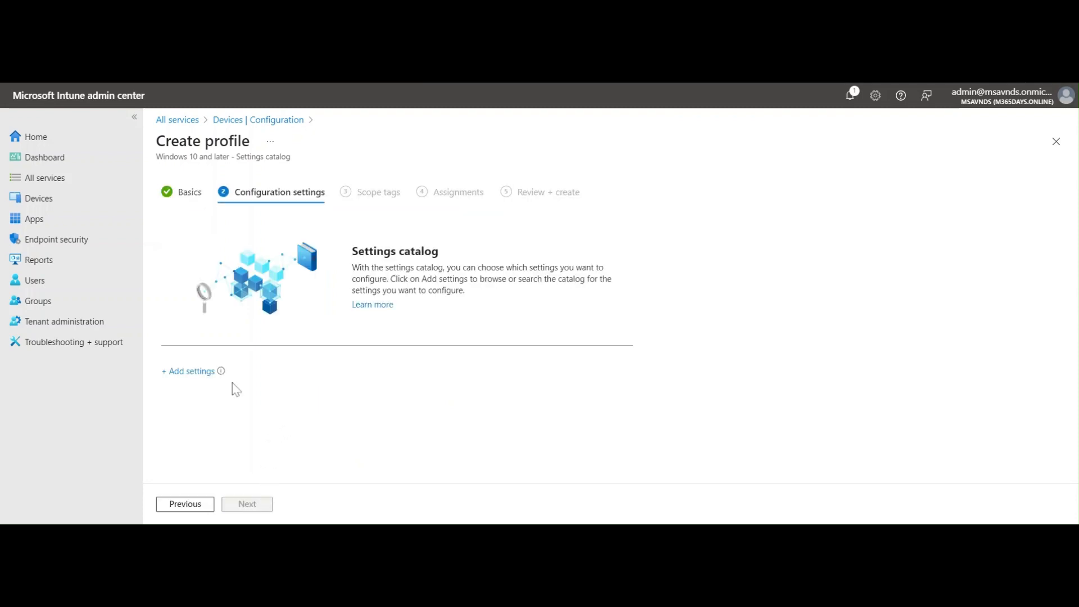
left_click(194, 372)
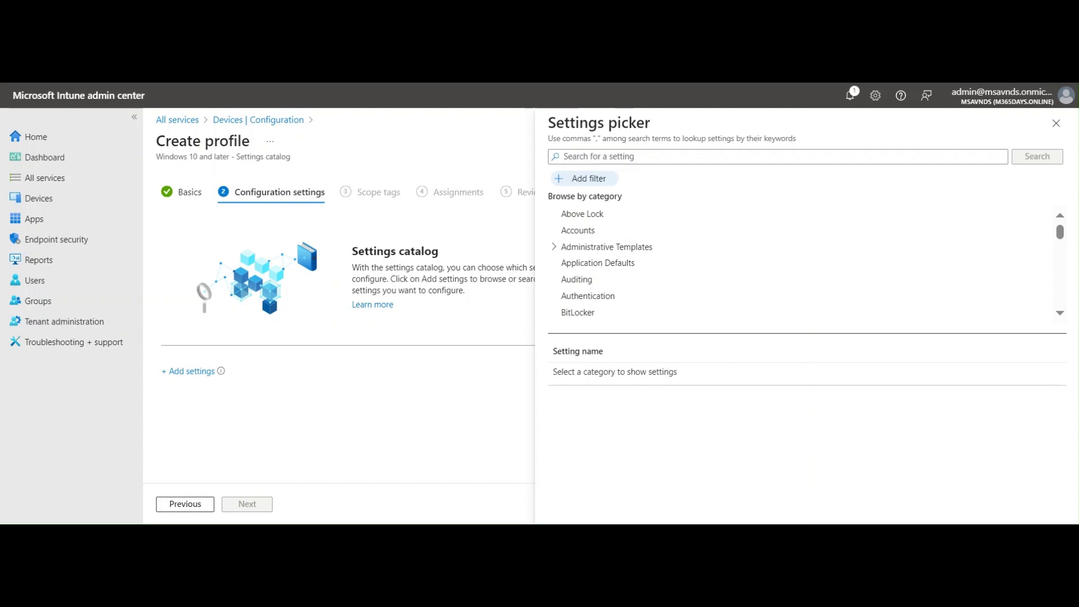
left_click(778, 157)
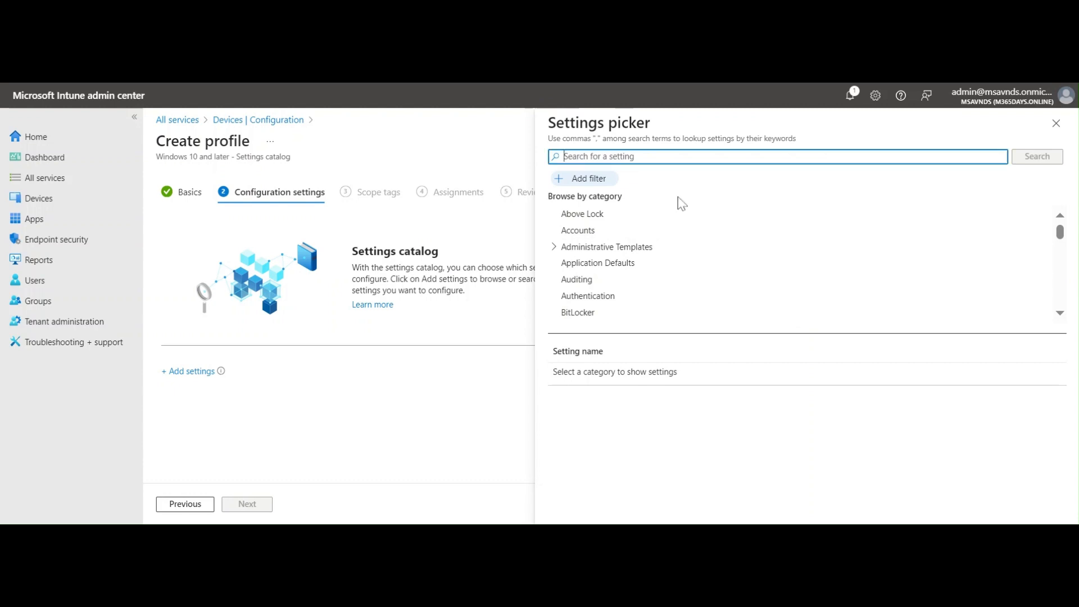
key("ctrl+v")
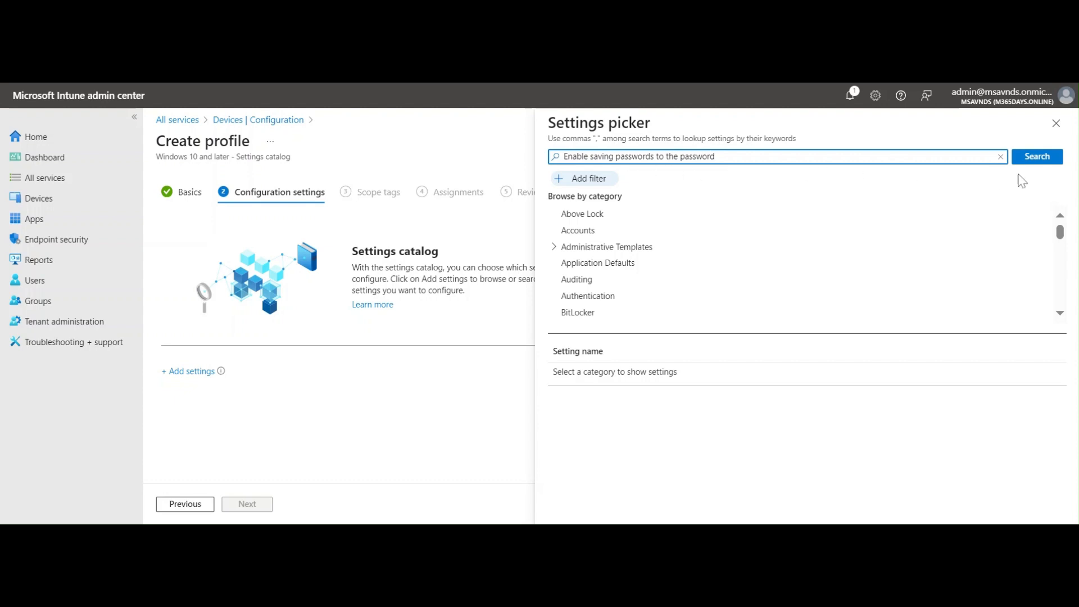
left_click(1036, 160)
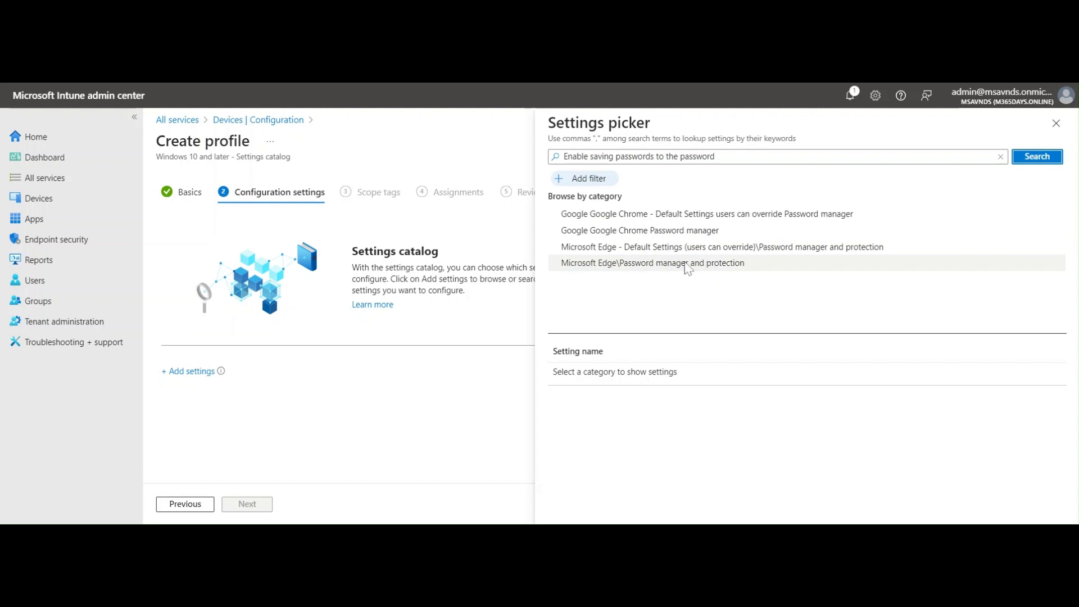
Add both Enable saving passwords settings from the Google Chrome Password manager category and close the picker
left_click(647, 231)
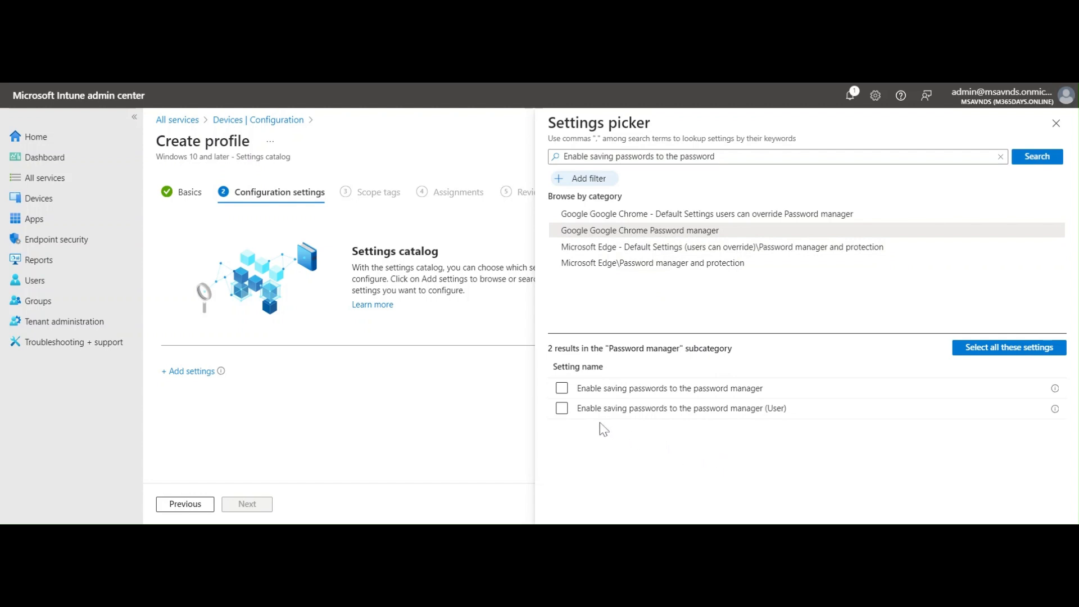
left_click(563, 389)
left_click(564, 391)
left_click(562, 409)
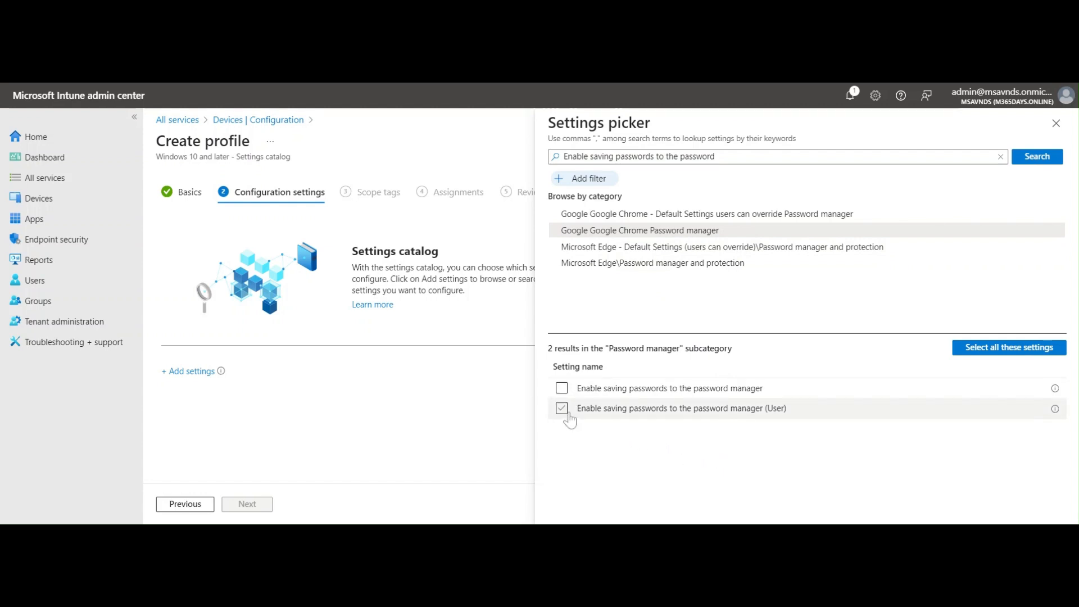
left_click(562, 408)
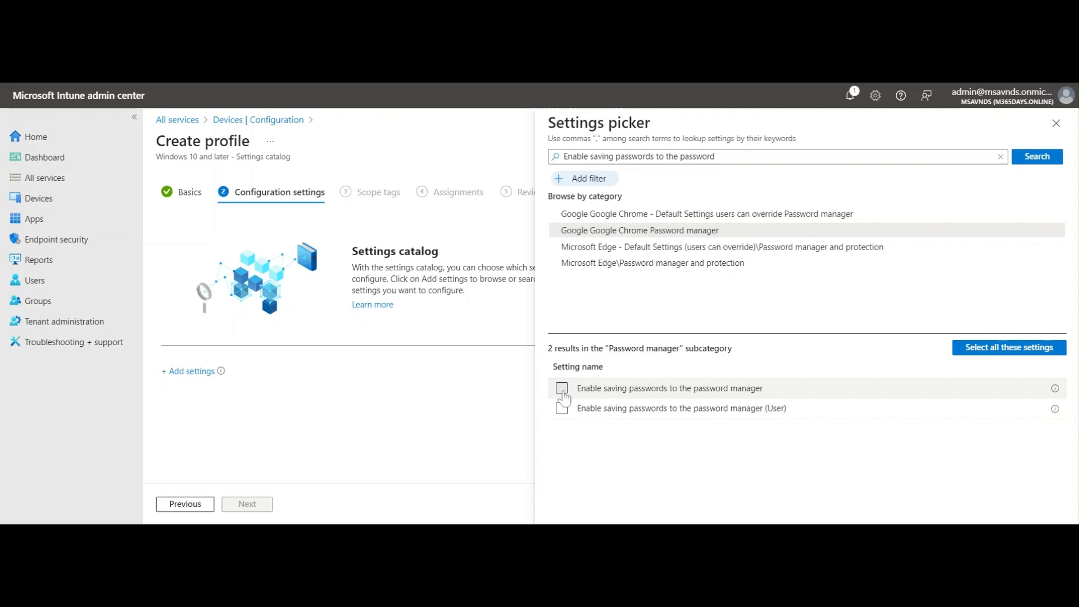
left_click(562, 387)
left_click(561, 409)
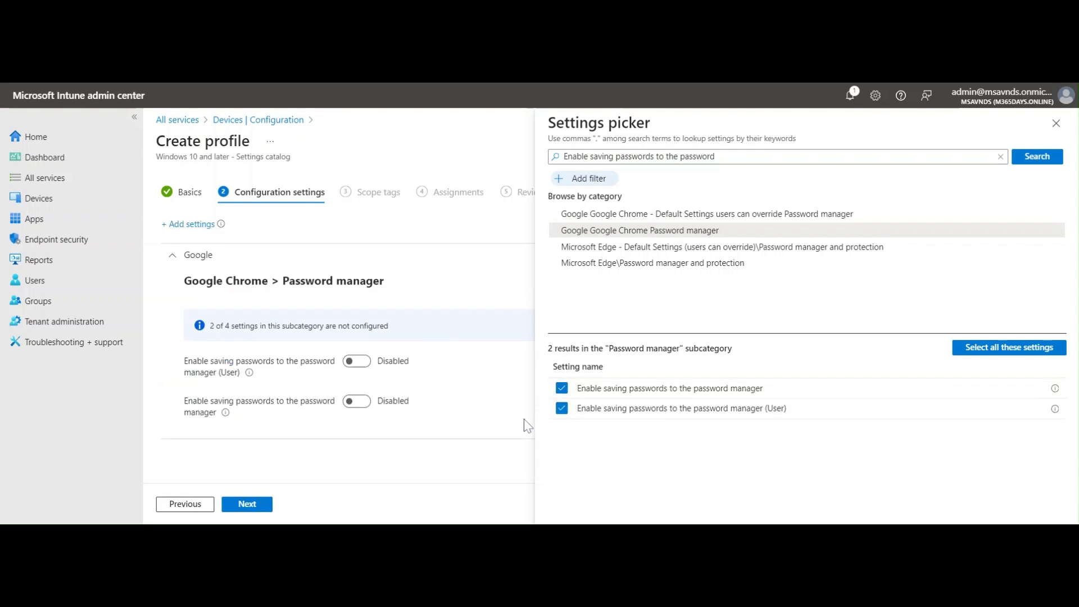
left_click(1056, 123)
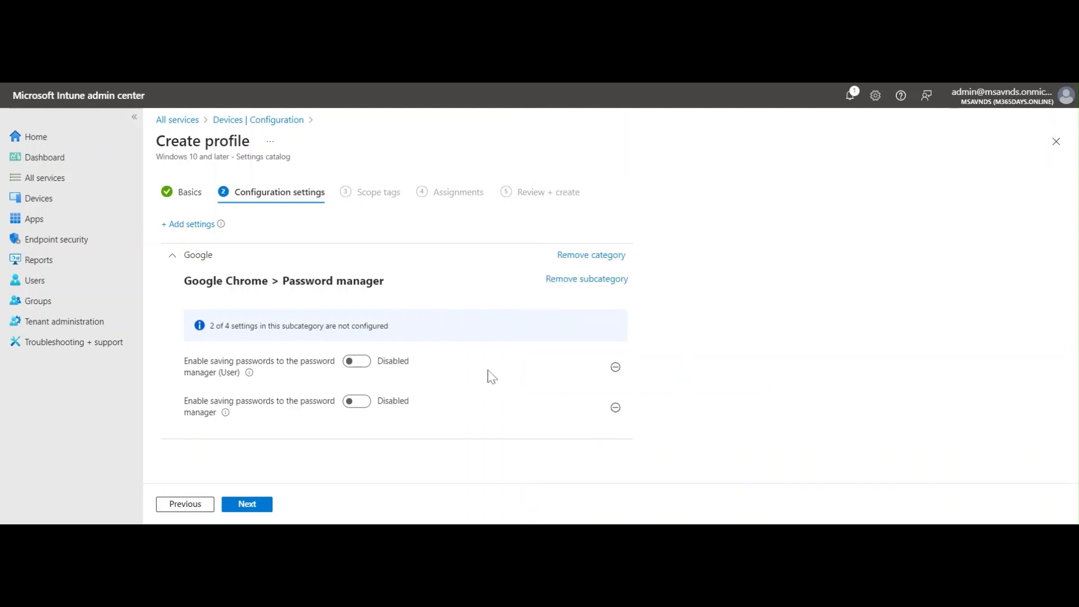
Leave both password-saving settings Disabled and continue to scope tags
left_click(354, 370)
left_click(354, 371)
left_click(357, 402)
left_click(372, 403)
left_click(263, 508)
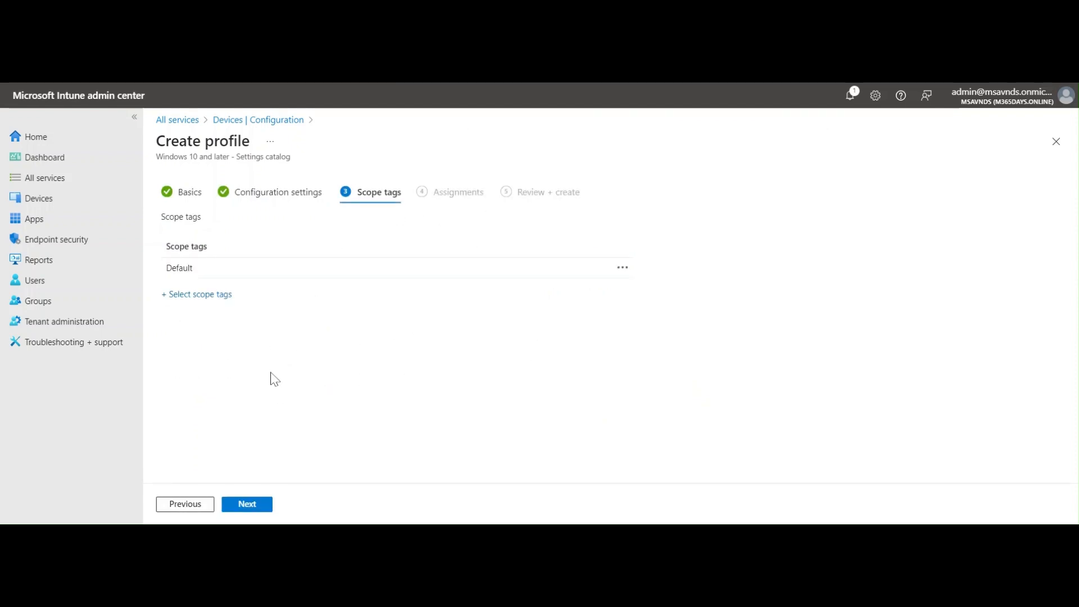
Keep the default scope tag, assign the profile to all devices and go to review
left_click(250, 507)
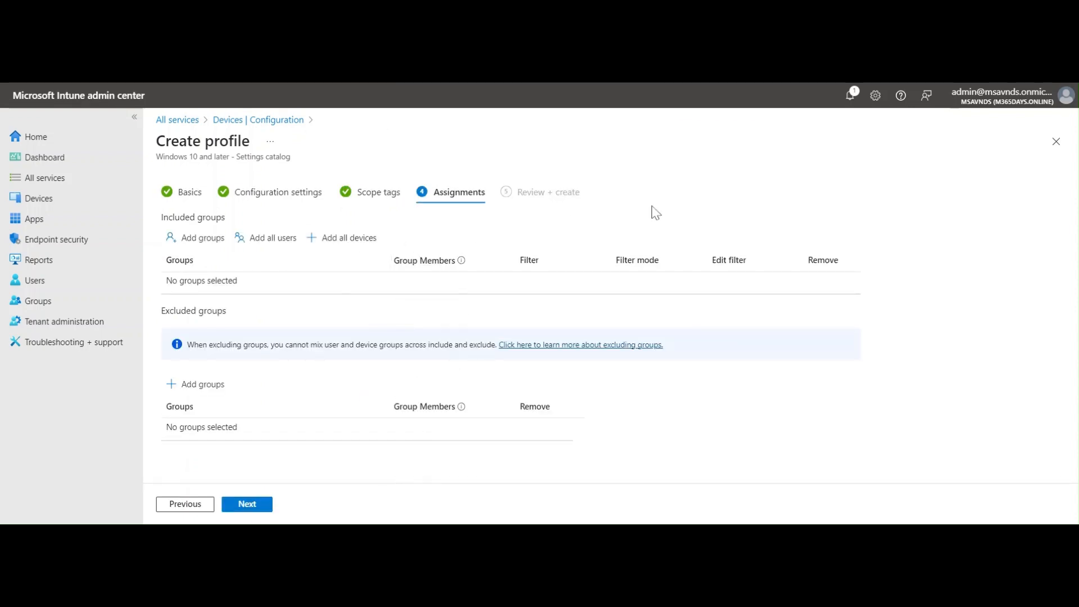
left_click(345, 240)
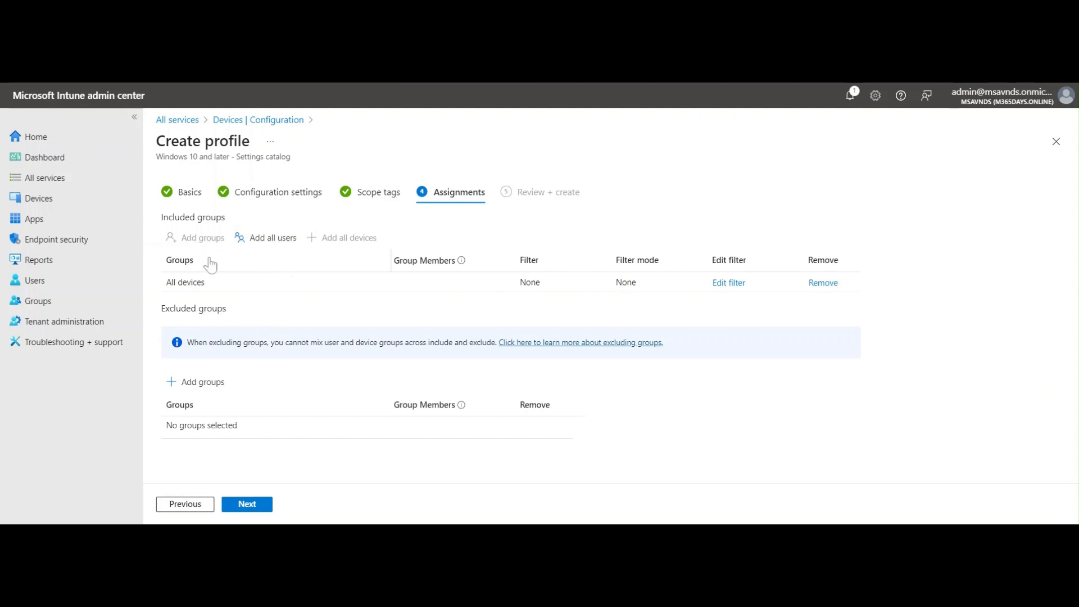
left_click(251, 504)
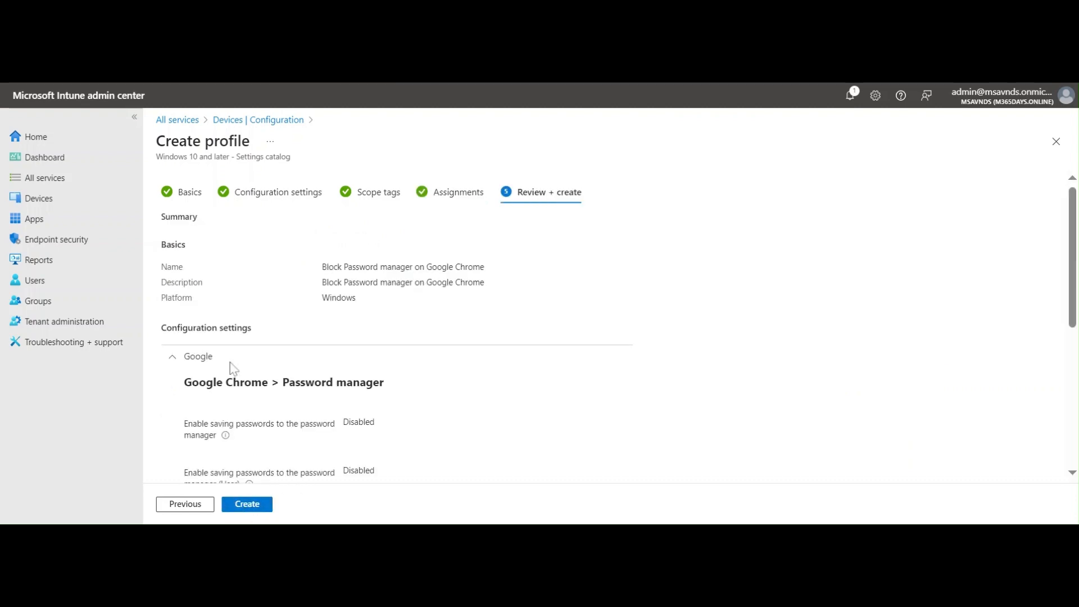
Review the profile summary and create the policy
scroll(422, 287, "down", 5)
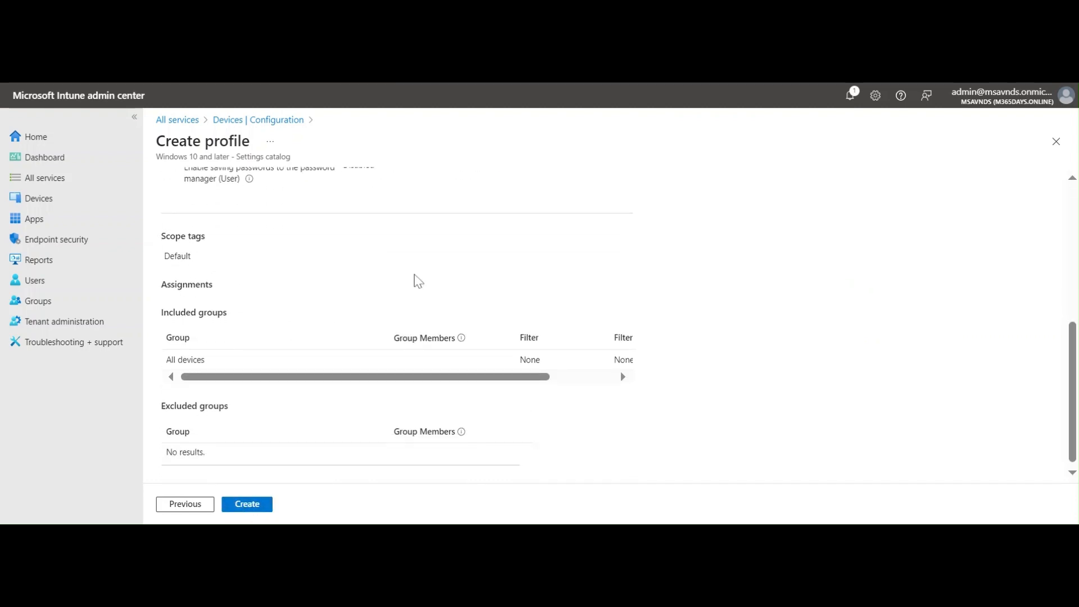
scroll(418, 281, "up", 5)
scroll(441, 289, "up", 2)
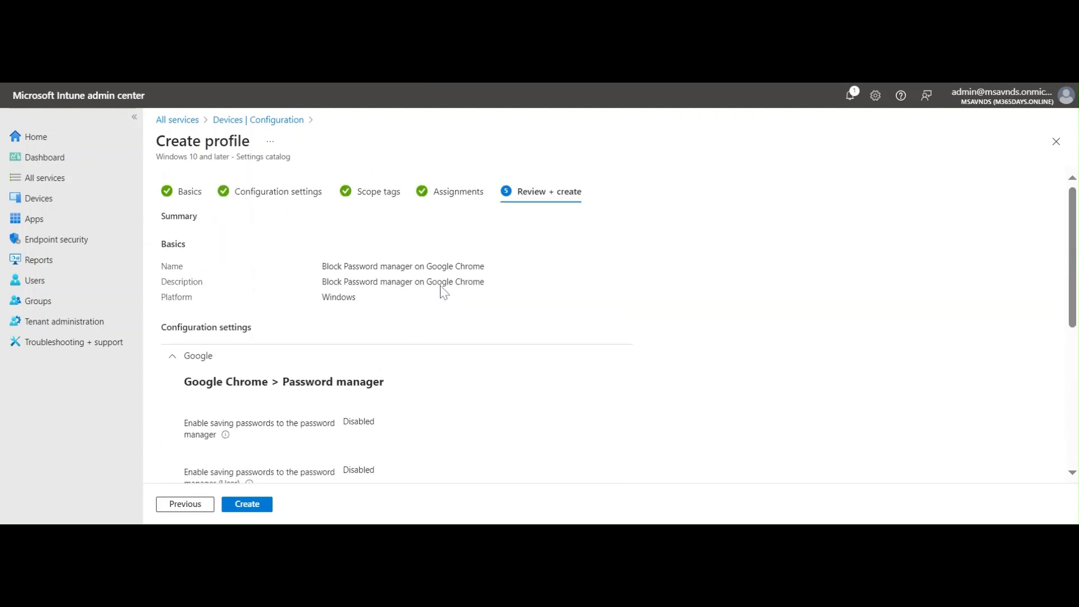
left_click(250, 506)
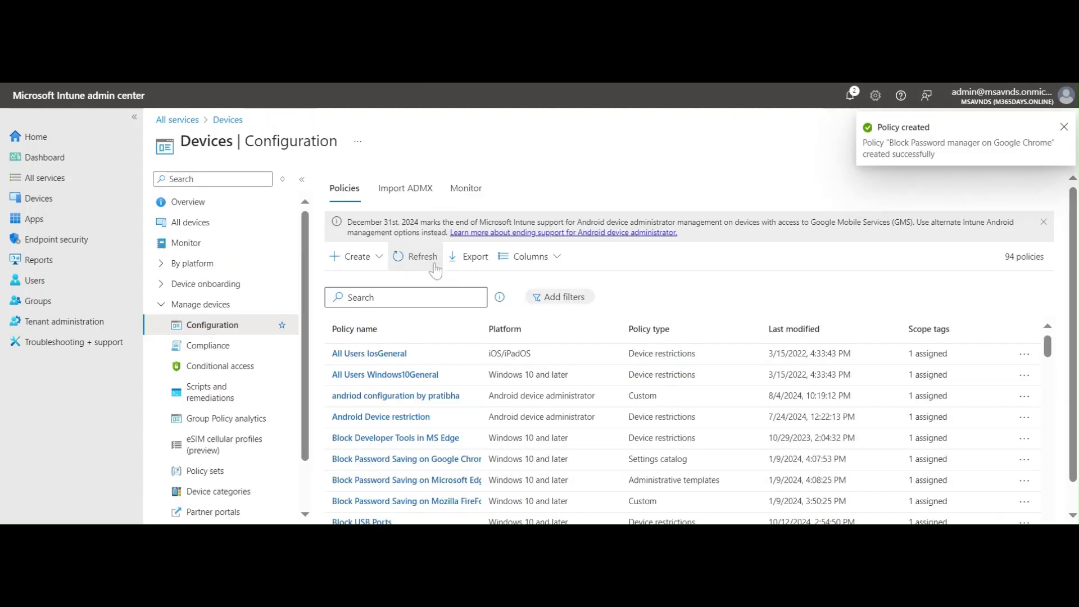
Refresh the policy list, search for saving passwords to the password, then clear the search
left_click(416, 257)
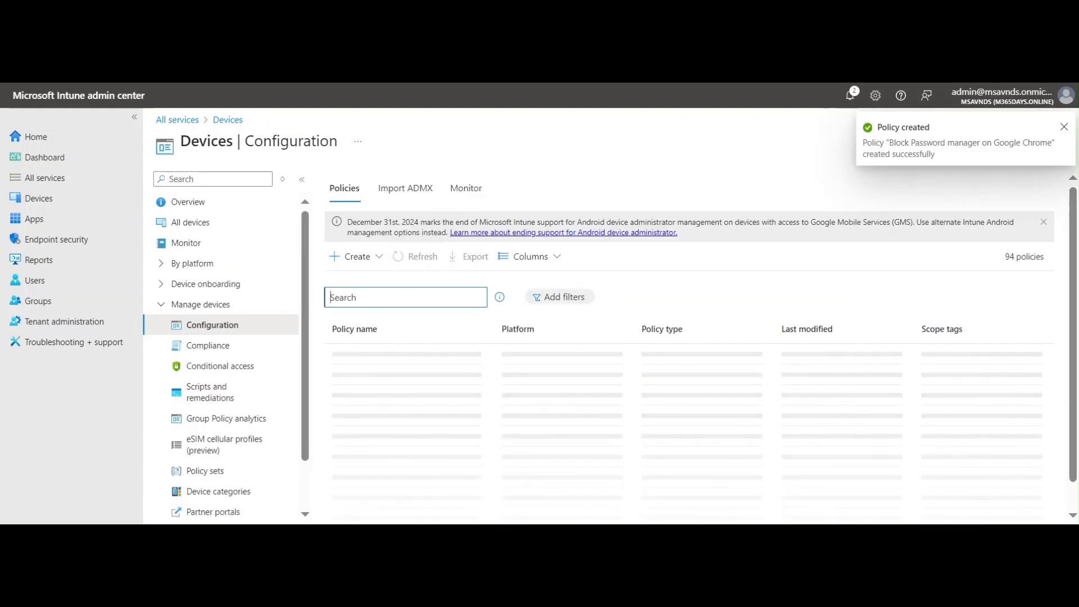
type("saving passwords to the password")
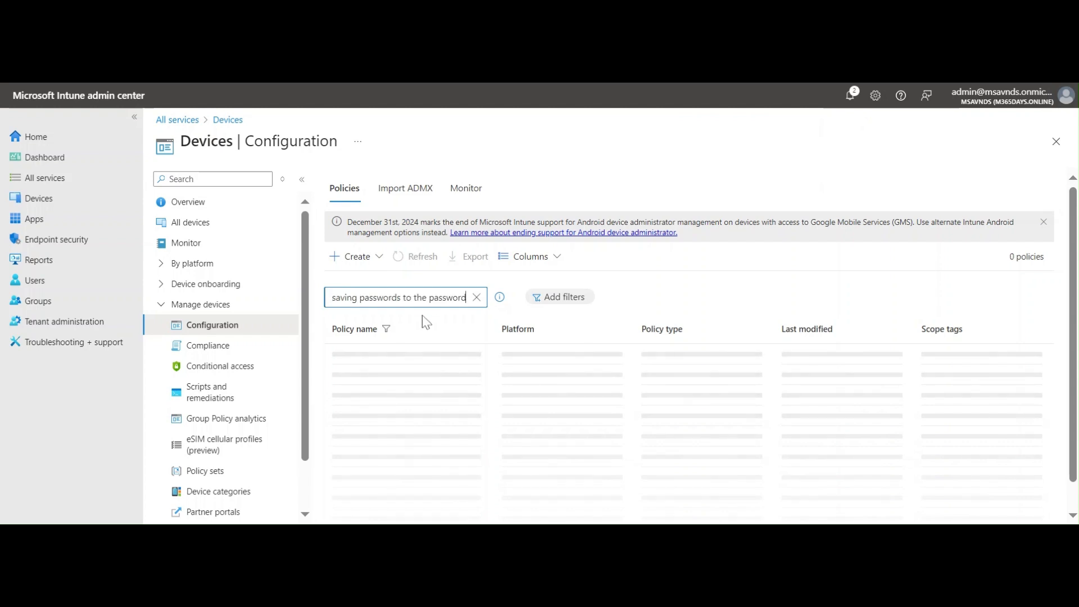
key("ctrl+a")
key("BackSpace")
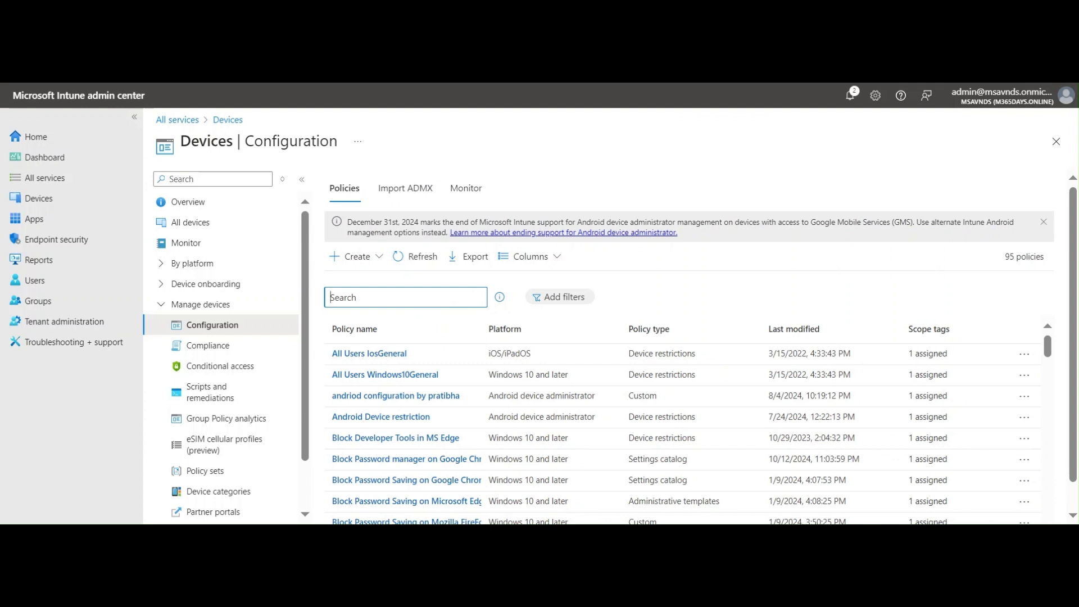
Open the Block Password manager on Google Chrome policy and expand its Google configuration settings
left_click(415, 464)
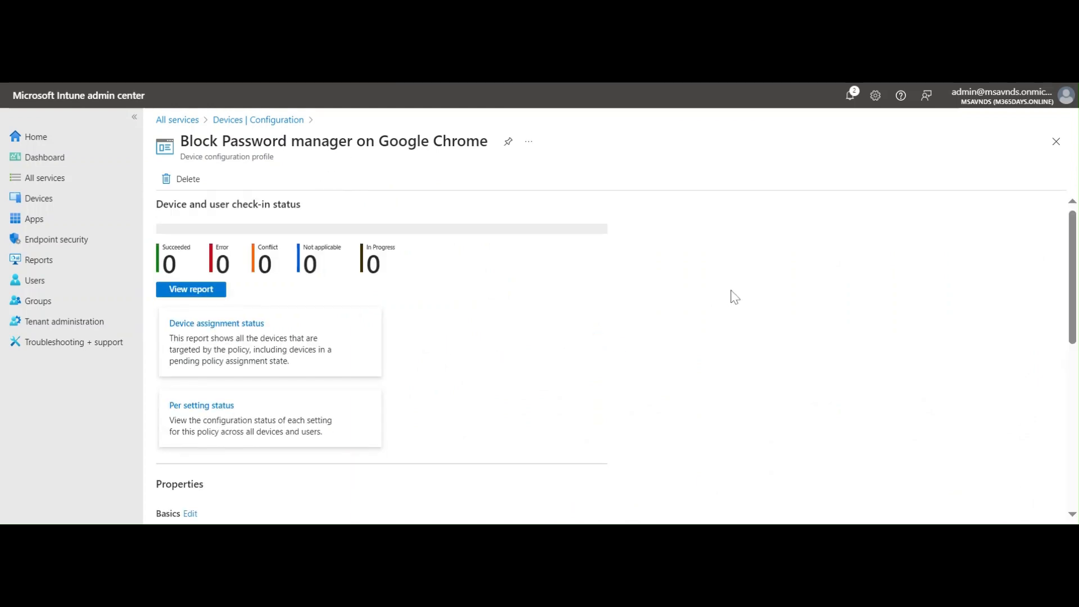
scroll(731, 297, "down", 7)
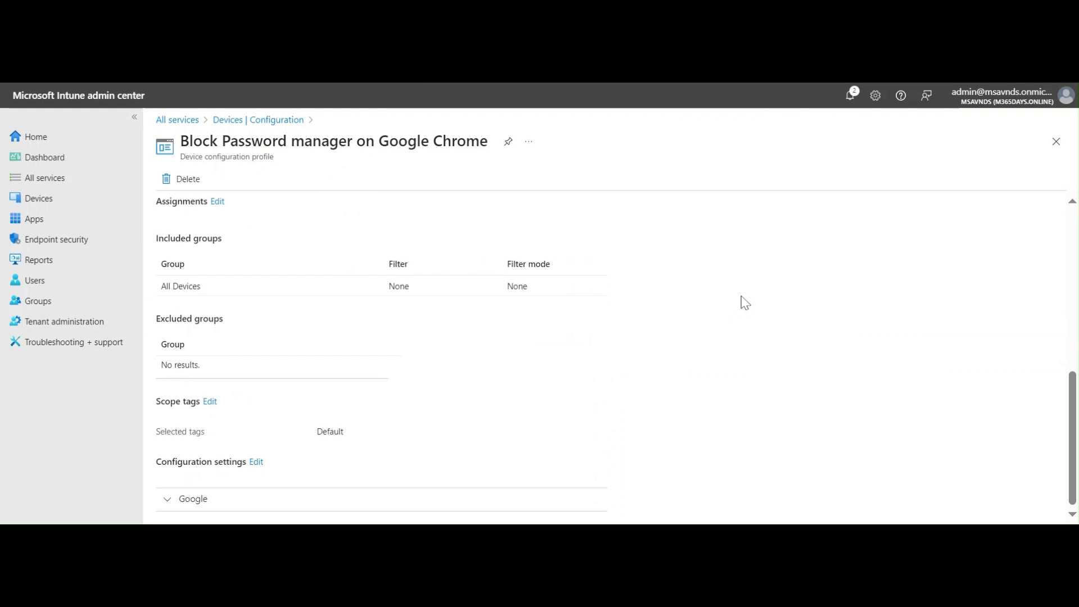
left_click(321, 499)
scroll(689, 404, "down", 3)
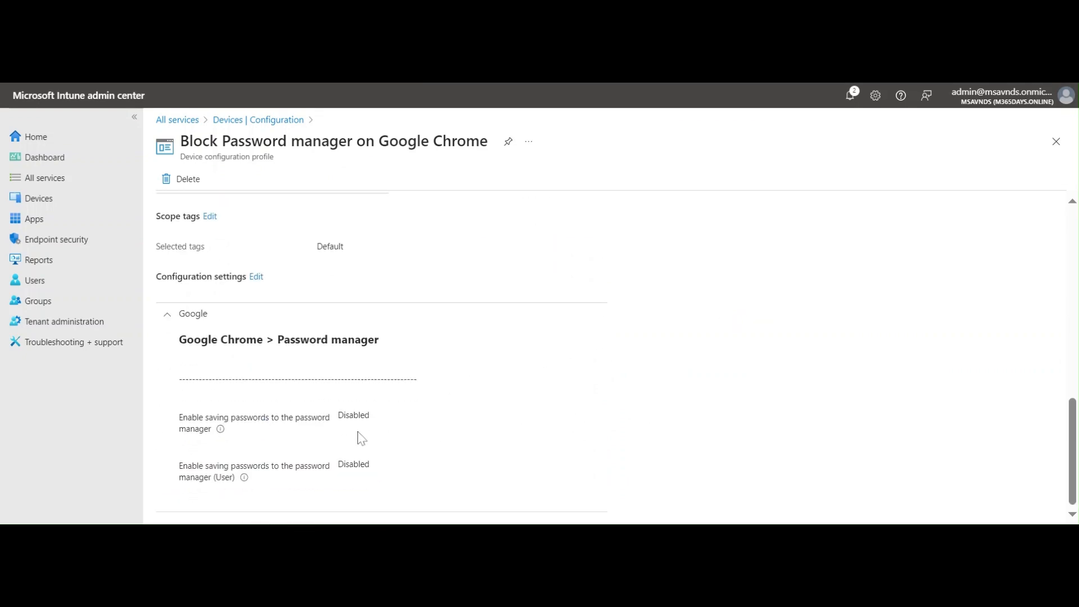
Examine the policy's configured password manager settings and included groups
left_click_drag(288, 419, 358, 416)
left_click(548, 440)
left_click_drag(252, 421, 308, 419)
left_click(311, 425)
left_click_drag(236, 468, 317, 473)
left_click(582, 438)
scroll(585, 436, "up", 6)
scroll(506, 434, "down", 3)
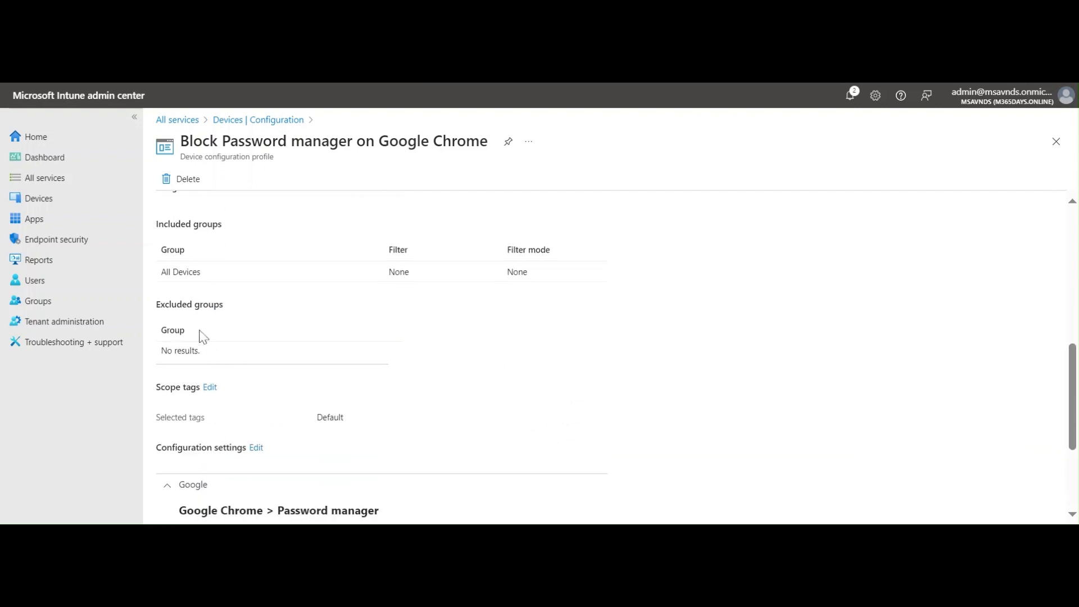
left_click_drag(159, 272, 205, 276)
left_click(744, 376)
scroll(742, 371, "up", 6)
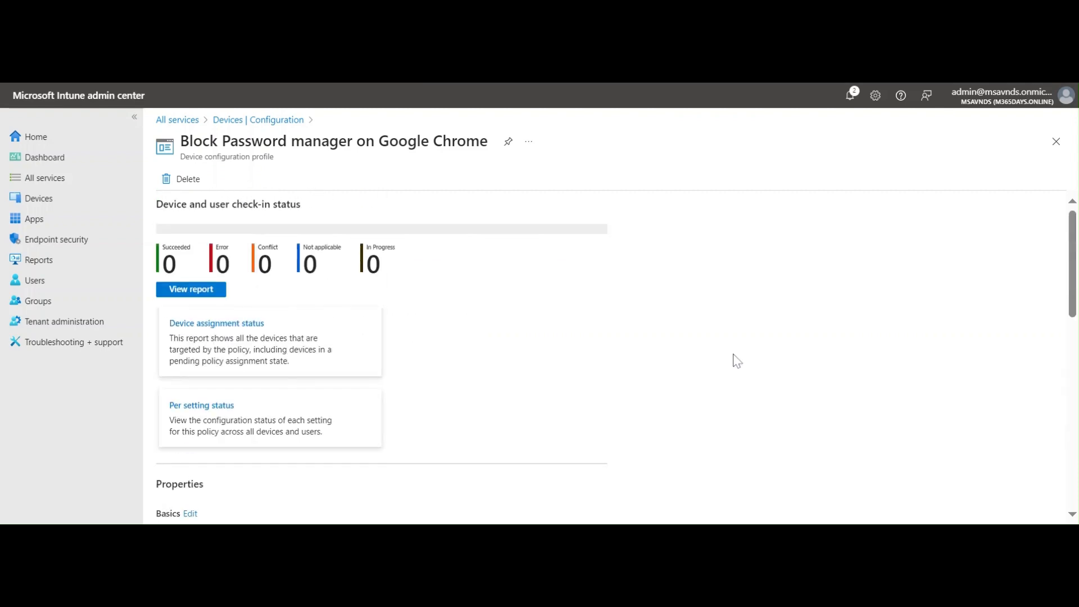